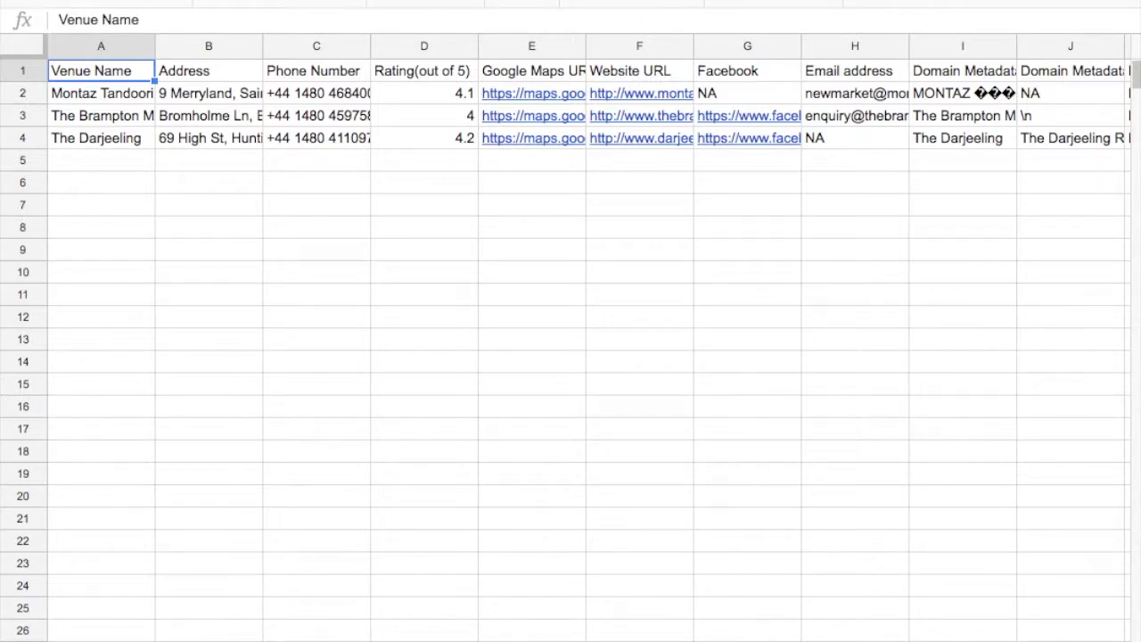
# Open the Script editor from the Tools menu of the venue lead list spreadsheet.
pyautogui.hotkey('alt', 't')
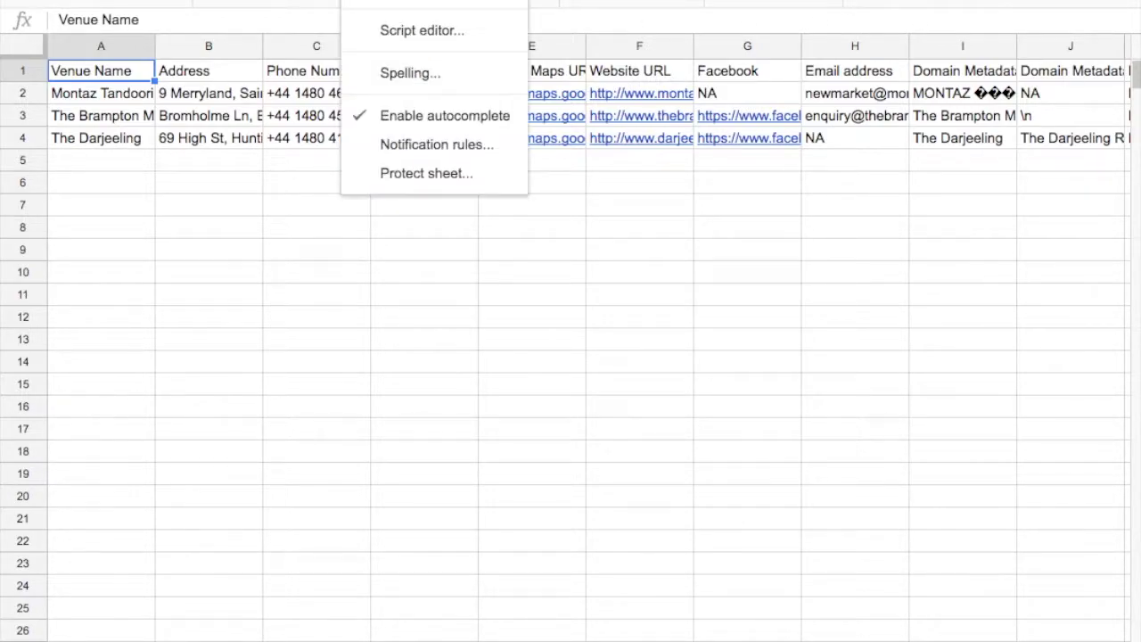
pyautogui.click(412, 31)
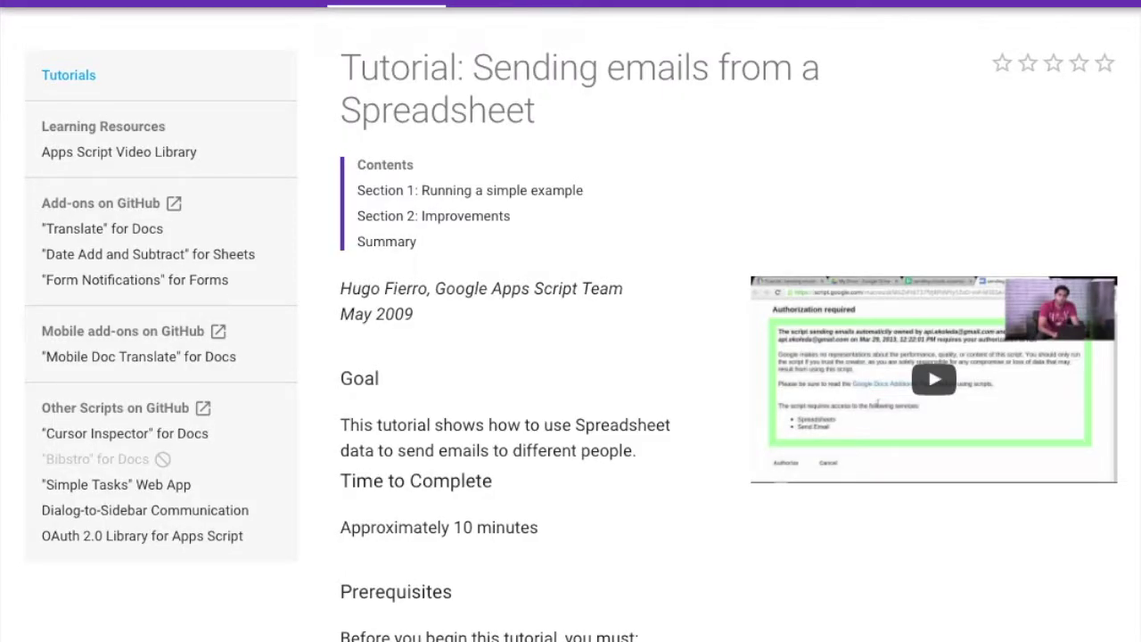
# Scroll through the 'Sending emails from a Spreadsheet' tutorial down to the sendEmails code.
pyautogui.scroll(-5, 589, 117)
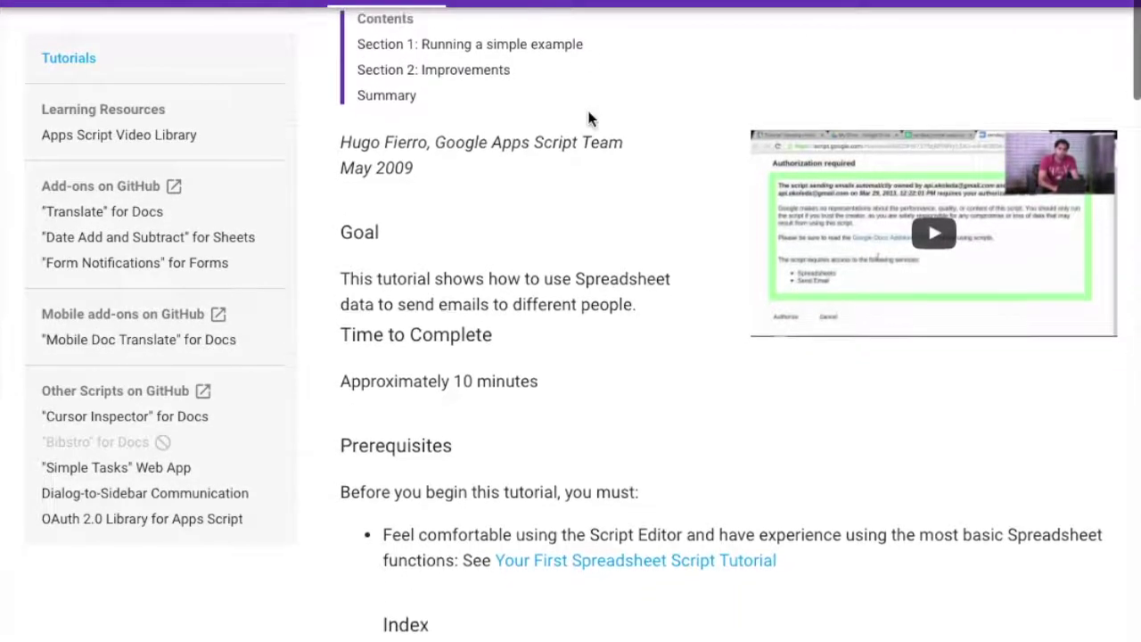
pyautogui.scroll(-10, 588, 118)
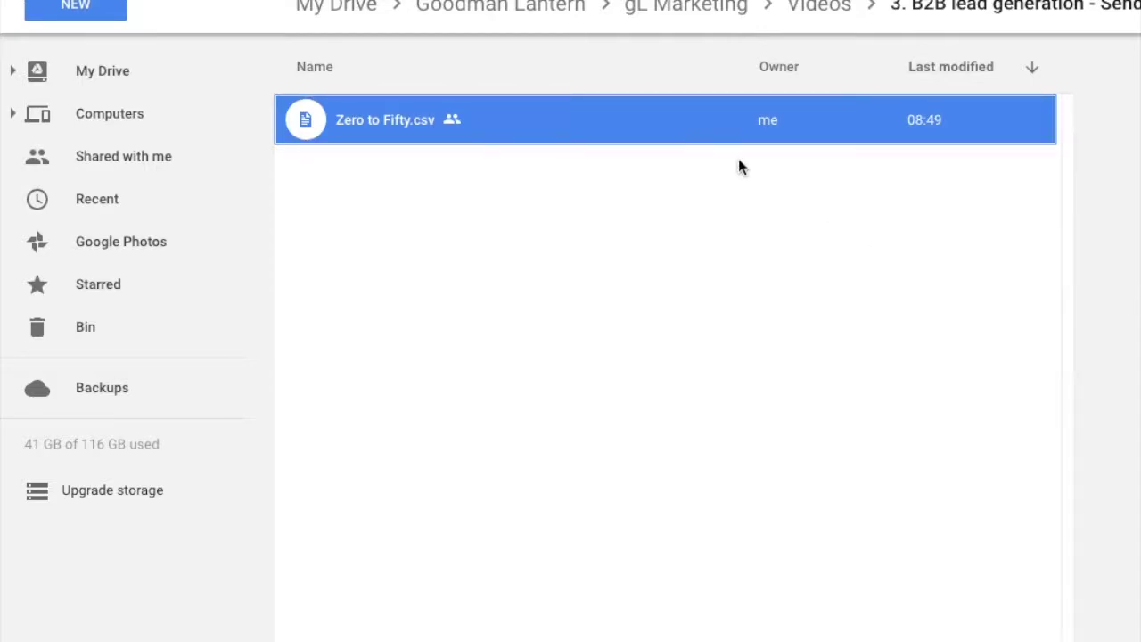
# Open Zero to Fifty.csv with Google Sheets from its context menu.
pyautogui.rightClick(664, 138)
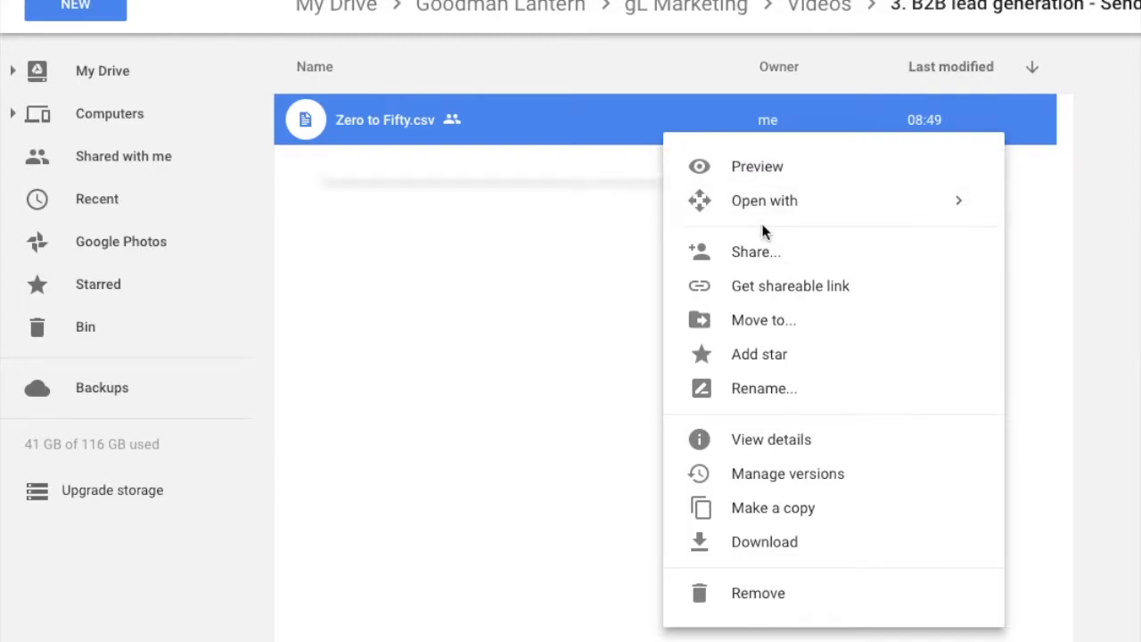
pyautogui.moveTo(758, 202)
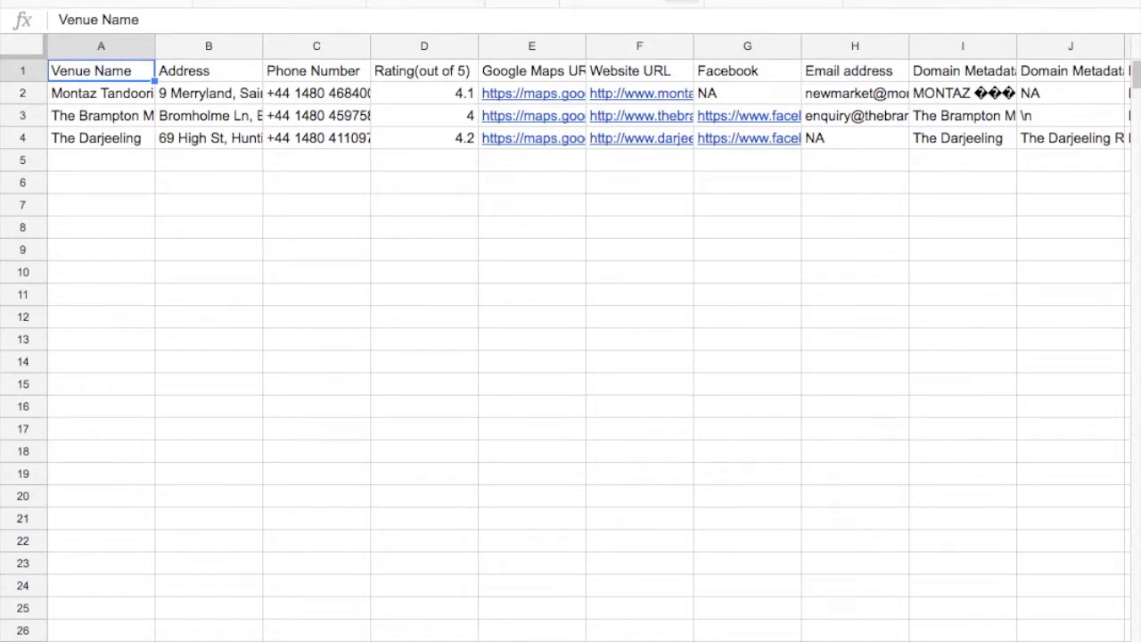
# Give header row 1 a yellow fill and bold text.
pyautogui.click(22, 75)
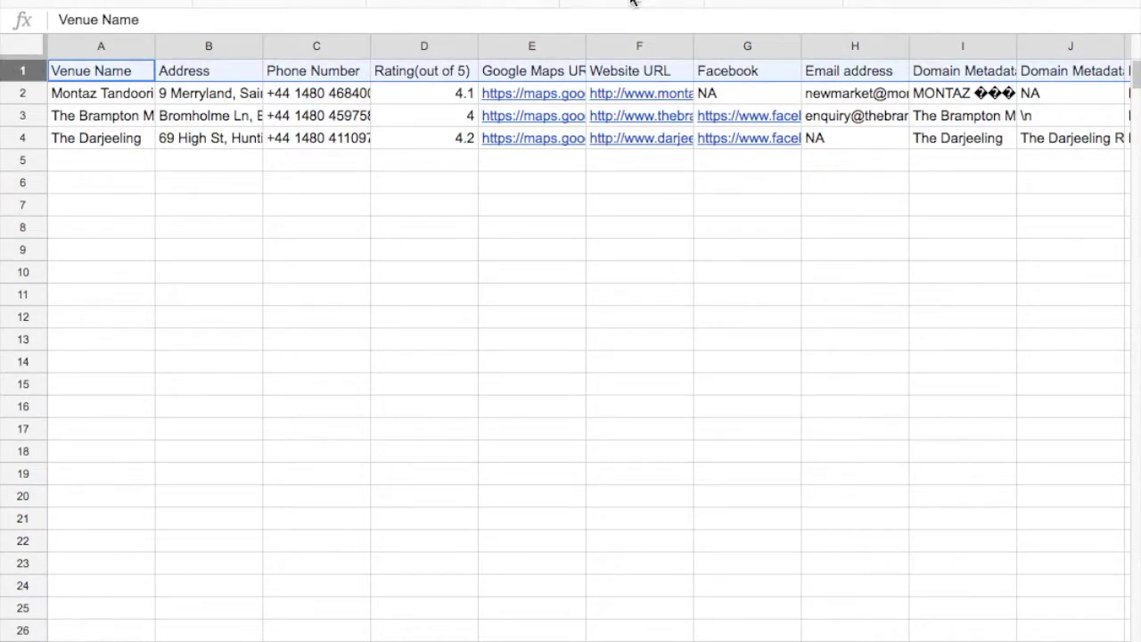
pyautogui.click(687, 6)
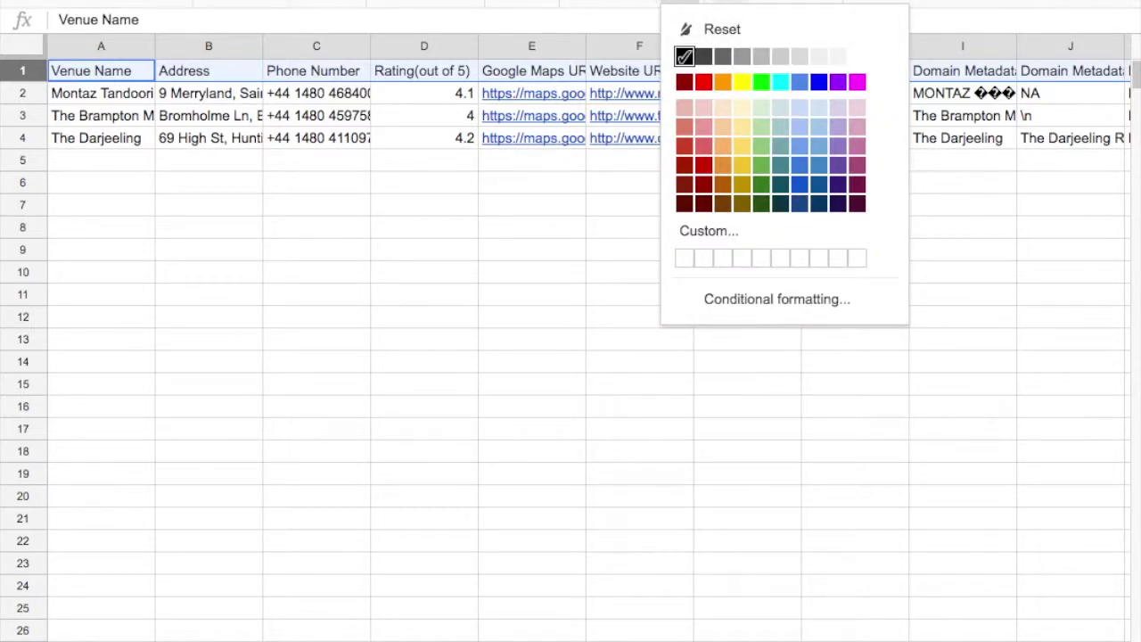
pyautogui.click(717, 5)
pyautogui.click(792, 82)
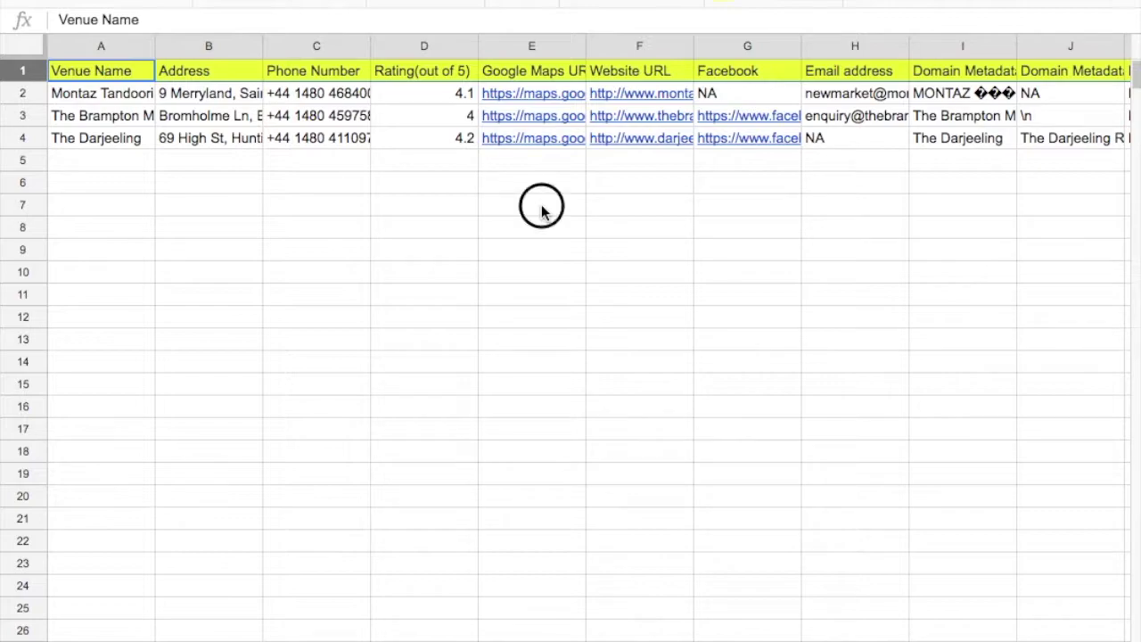
pyautogui.click(541, 211)
pyautogui.click(23, 70)
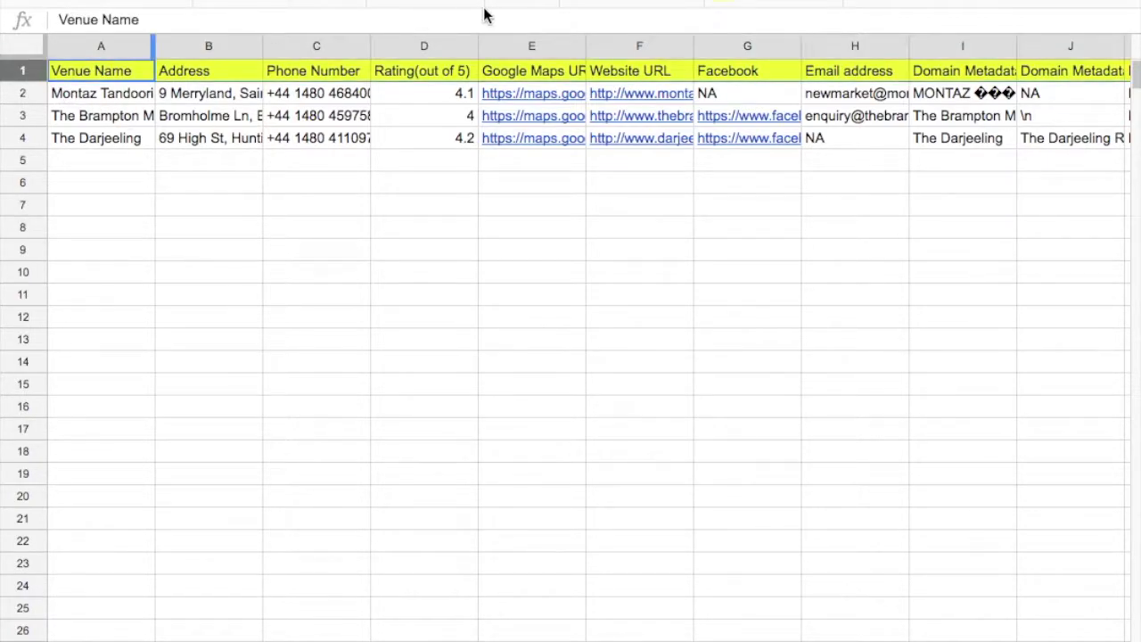
pyautogui.click(576, 3)
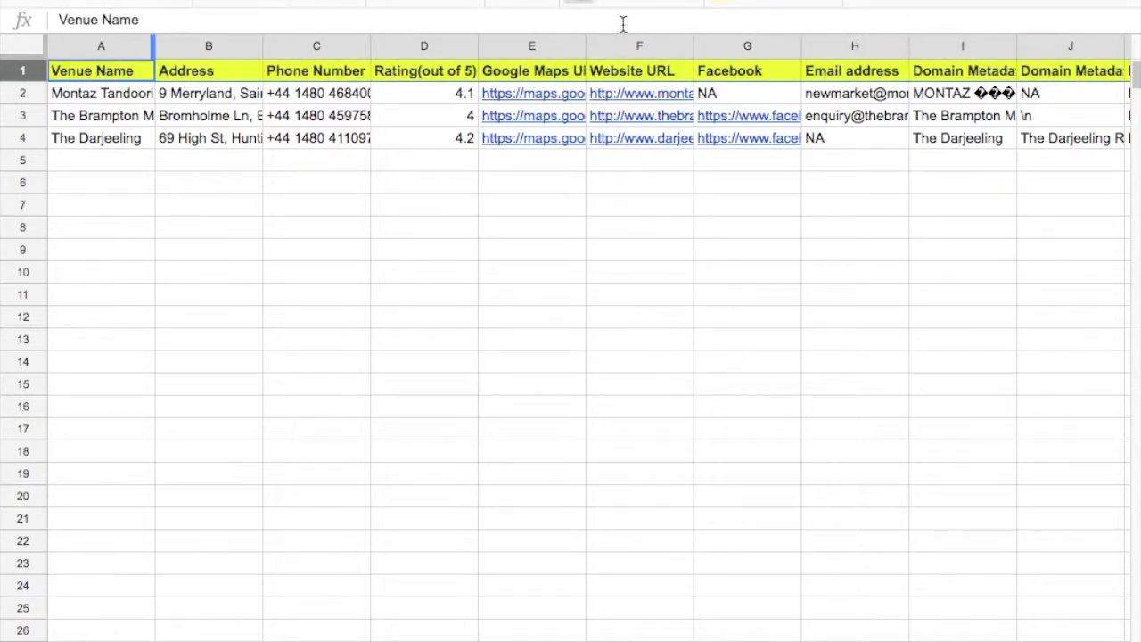
pyautogui.click(763, 252)
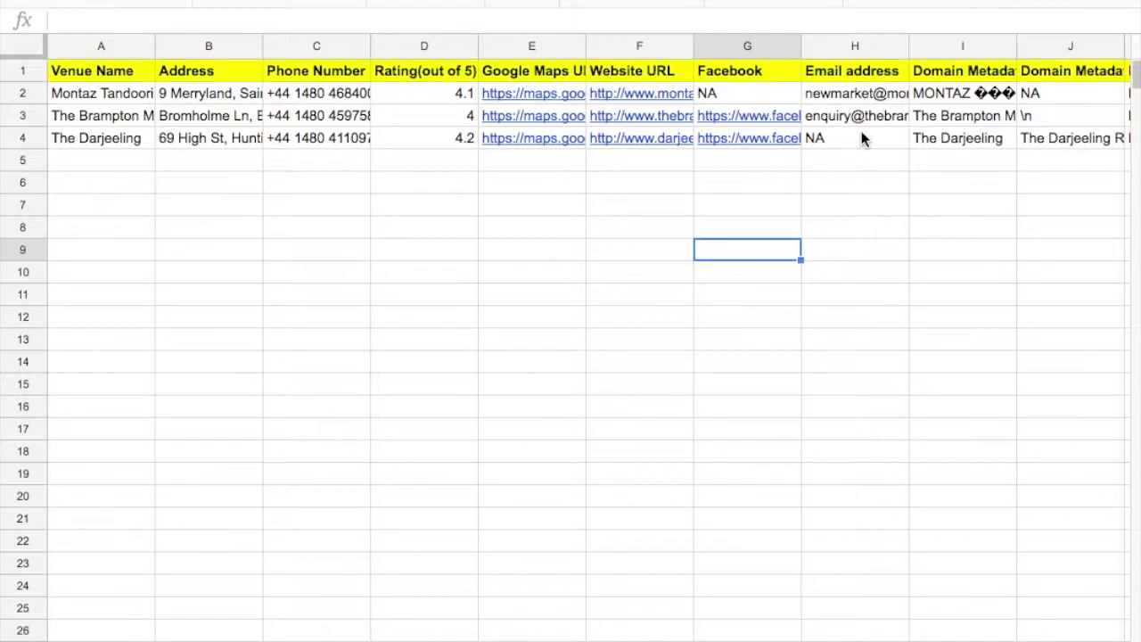
# Select the Email address column, then the First Name column.
pyautogui.click(847, 46)
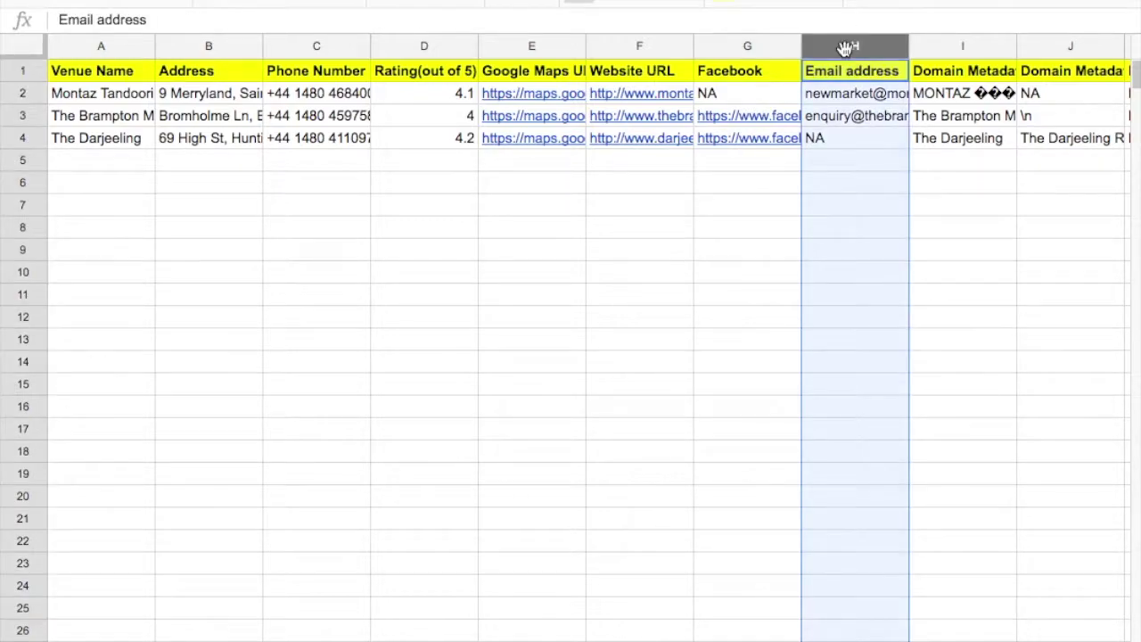
pyautogui.hscroll(1, 850, 132)
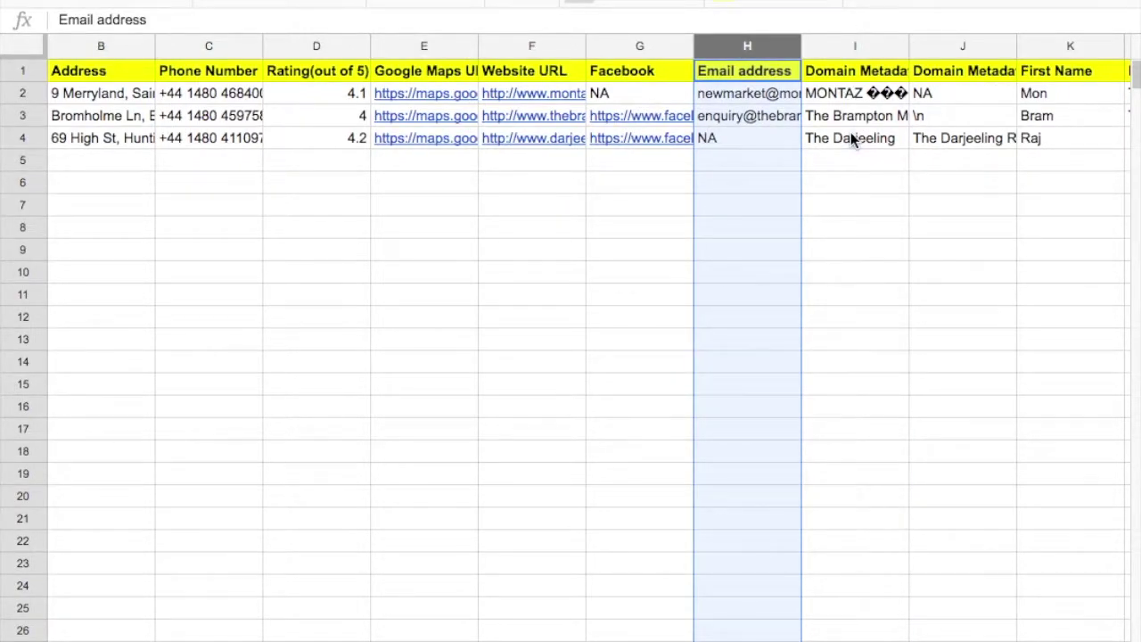
pyautogui.hscroll(1, 851, 132)
pyautogui.click(970, 46)
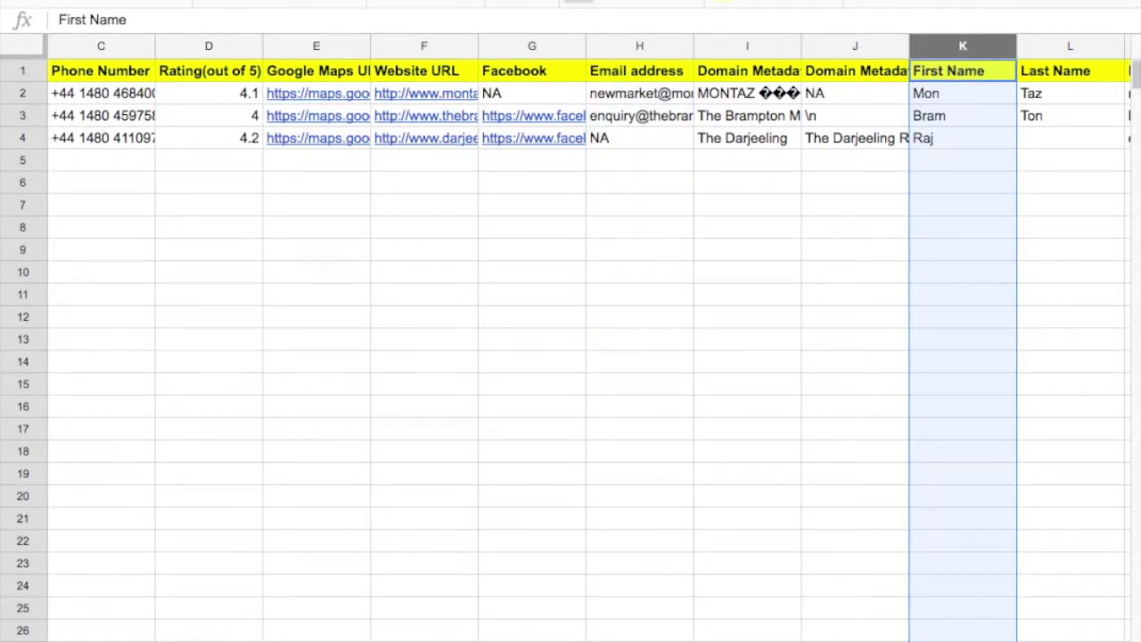
# Start a mail merge with the Yet Another Mail Merge add-on.
pyautogui.hotkey('alt', 'n')
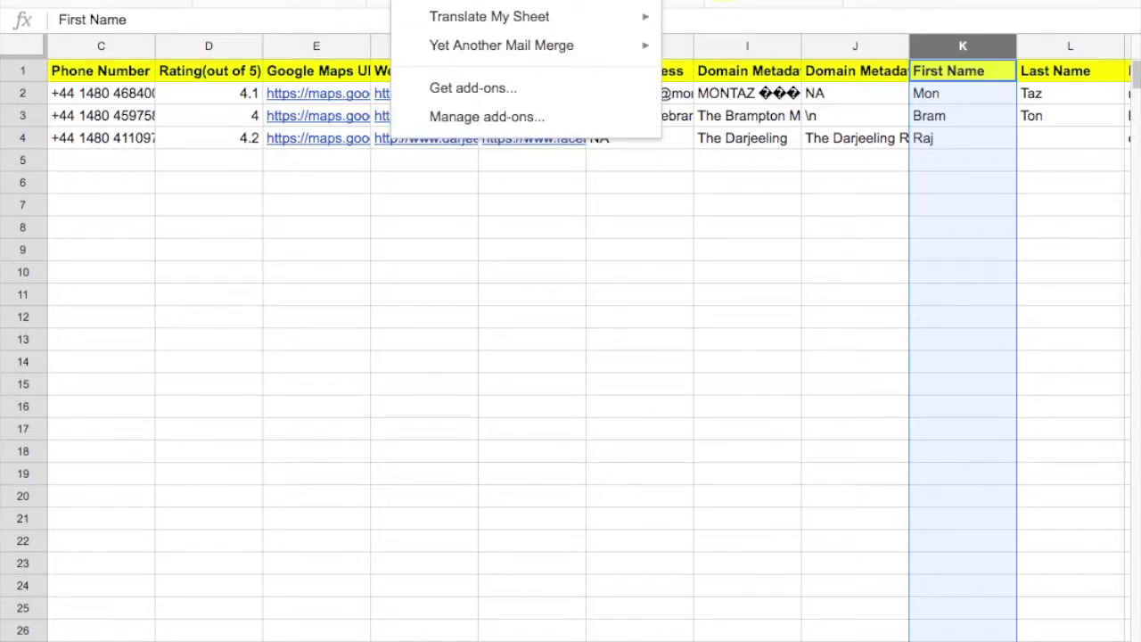
pyautogui.moveTo(465, 46)
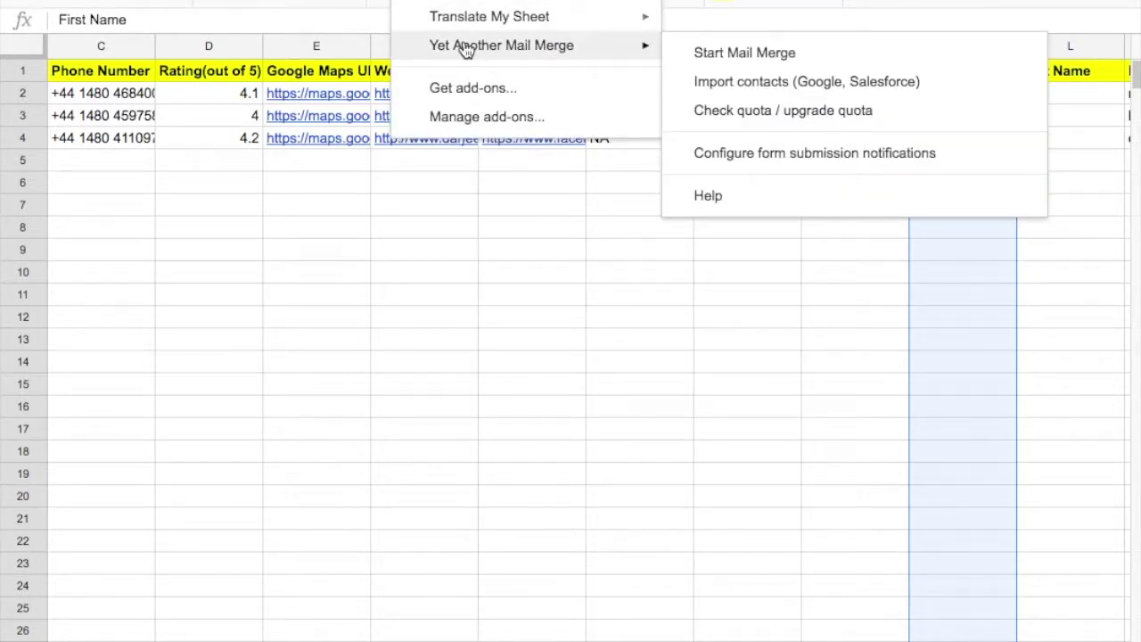
pyautogui.click(698, 55)
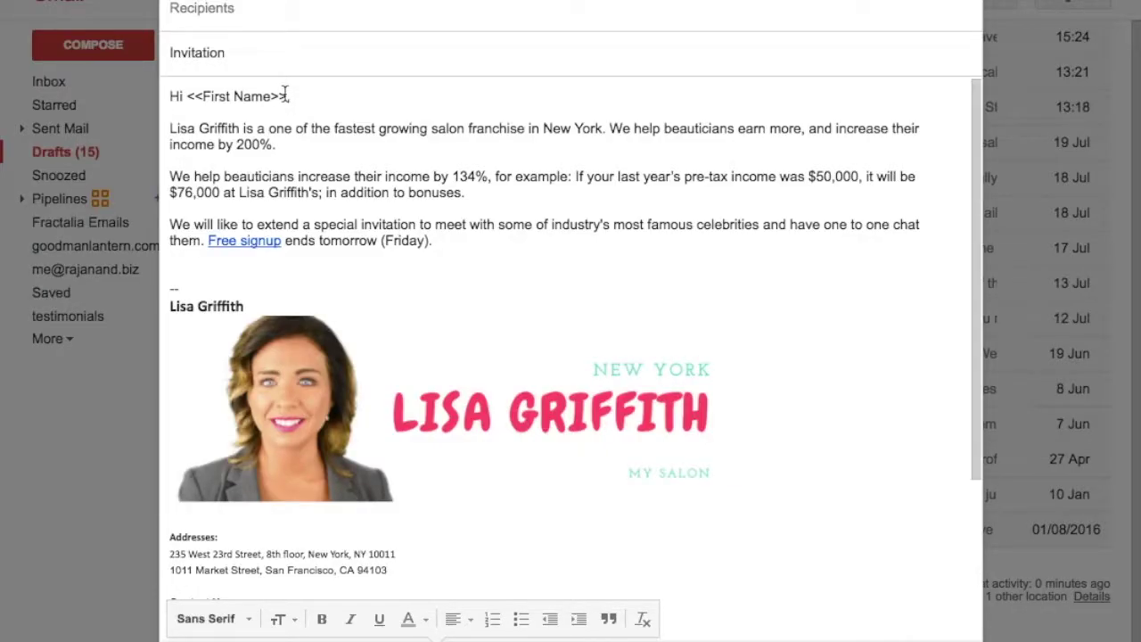
pyautogui.moveTo(286, 96); pyautogui.dragTo(188, 95)
pyautogui.click(188, 95)
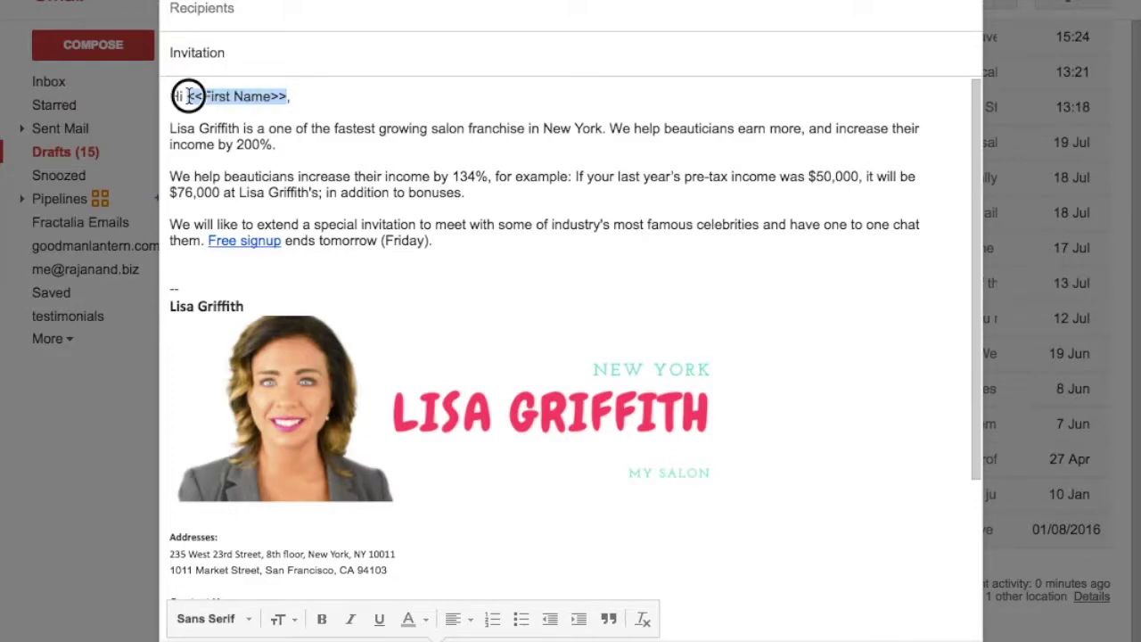
pyautogui.scroll(-2, 380, 350)
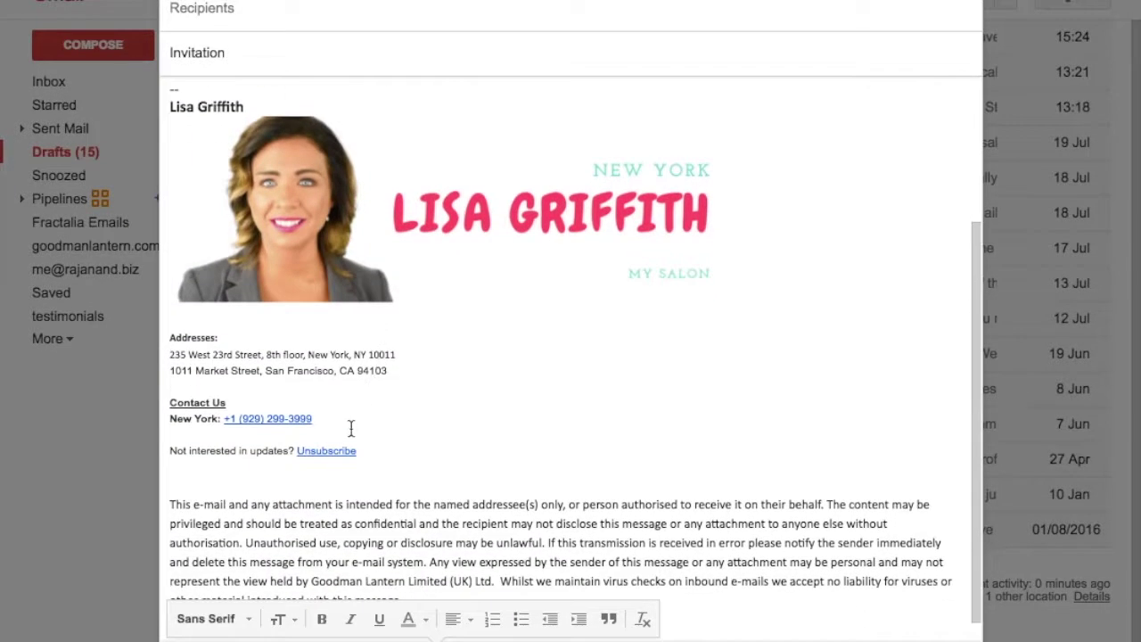
pyautogui.click(332, 451)
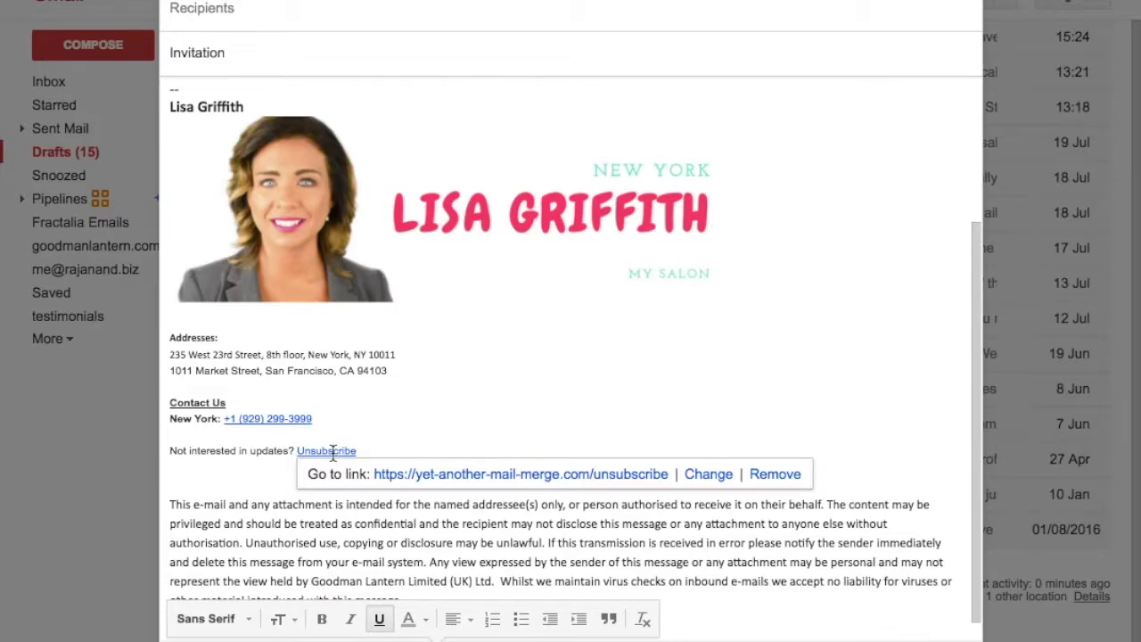
pyautogui.click(535, 422)
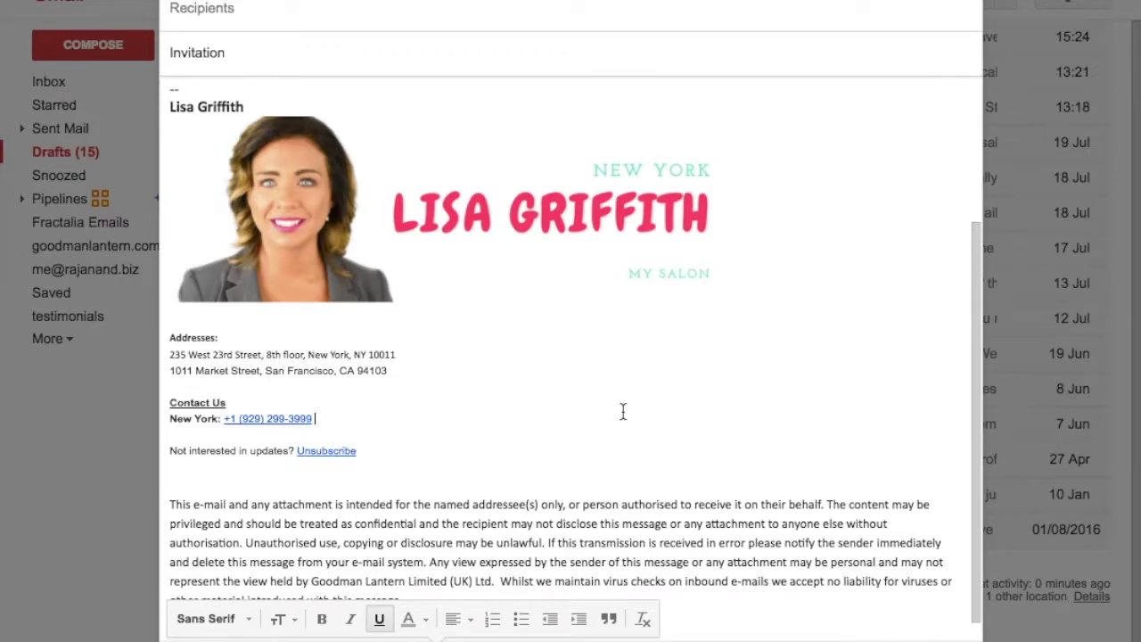
pyautogui.scroll(5, 383, 451)
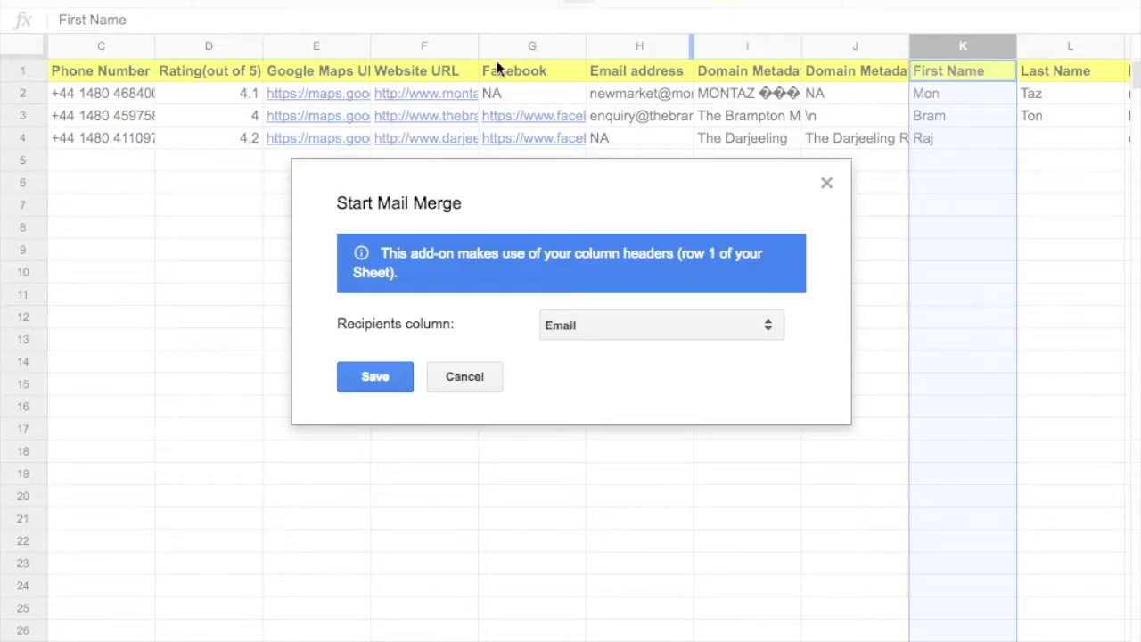
# Restart the mail merge, keep Email as recipients column and enter the sender's name.
pyautogui.click(461, 387)
pyautogui.click(419, 1)
pyautogui.moveTo(464, 57)
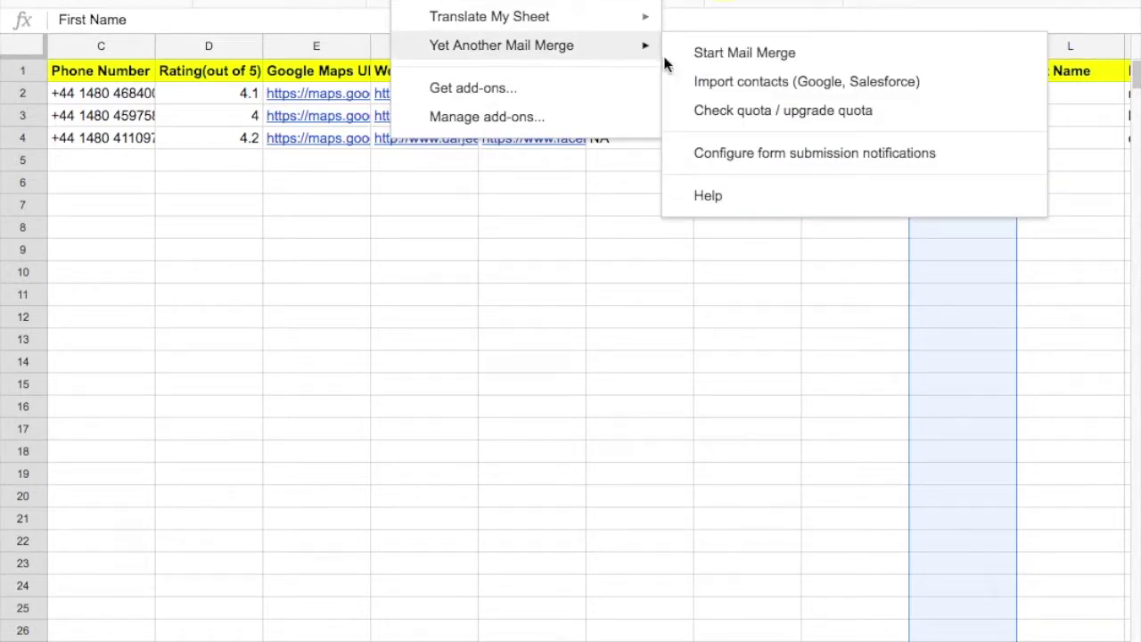
pyautogui.click(705, 56)
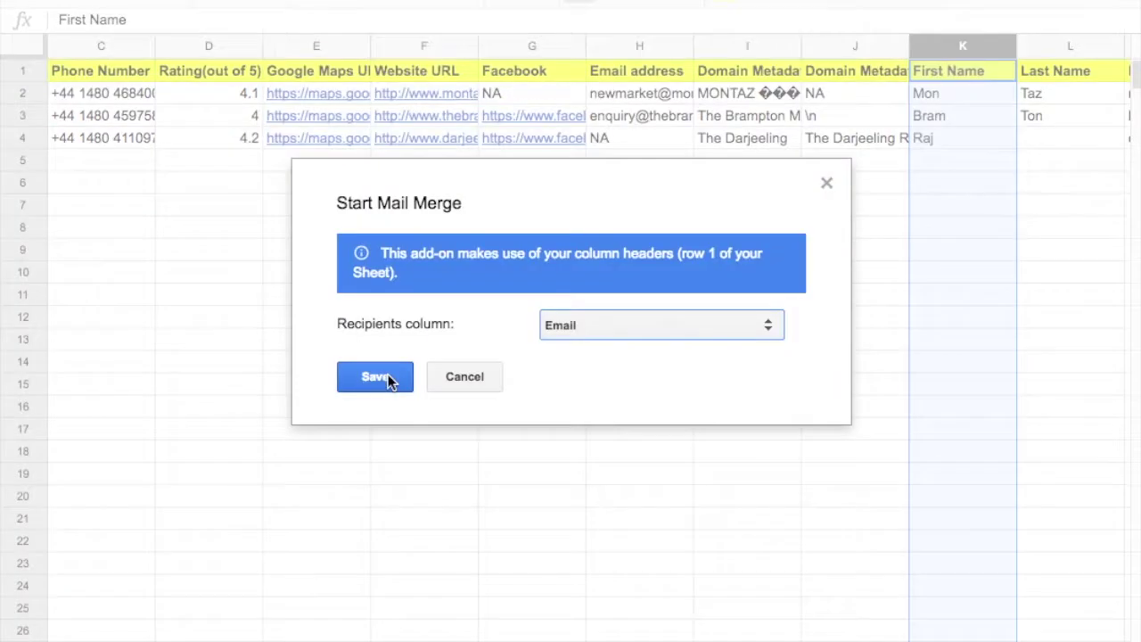
pyautogui.click(375, 376)
pyautogui.write('Raj')
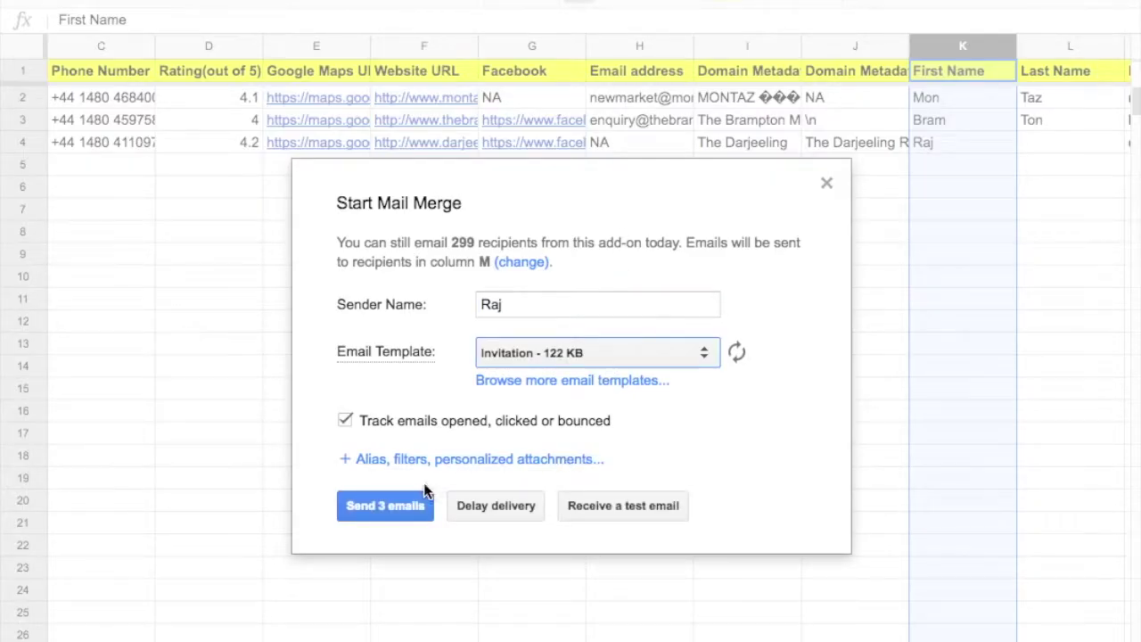
# Send a test Invitation email, then send all 3 emails and dismiss the confirmation.
pyautogui.click(596, 504)
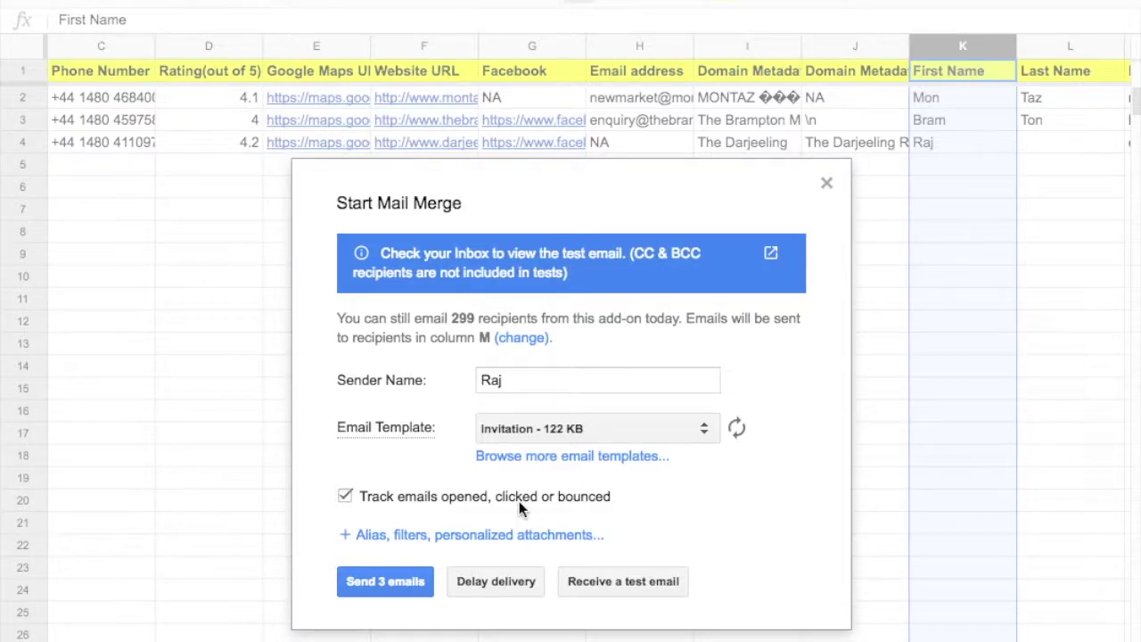
pyautogui.click(400, 581)
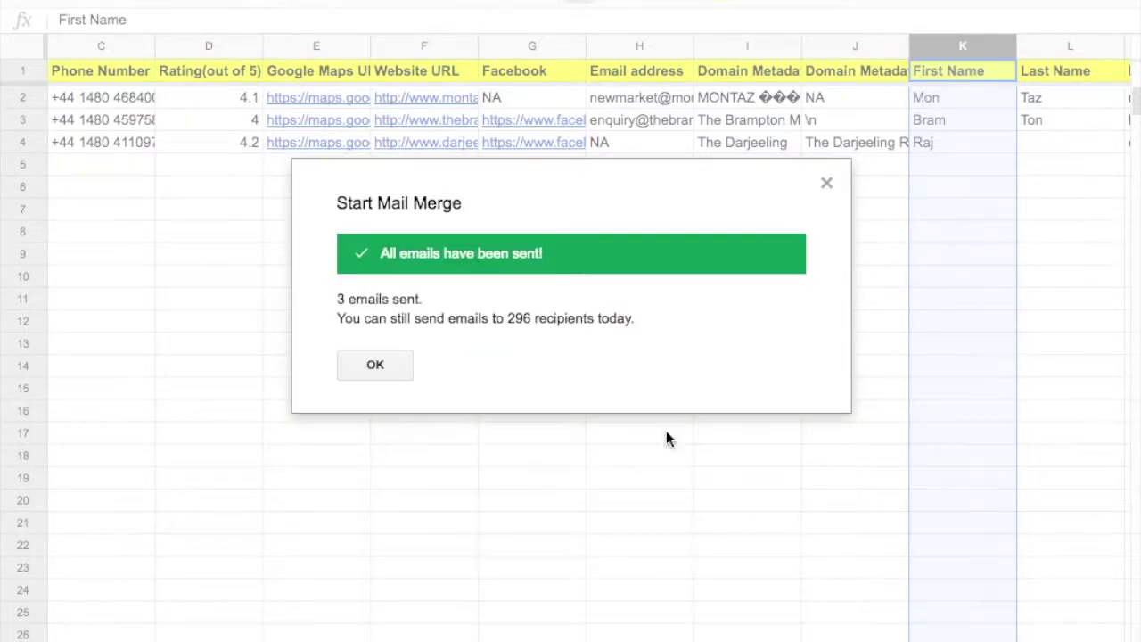
pyautogui.click(385, 363)
# Scroll right to view the Email and LinkedIn columns.
pyautogui.hscroll(3, 606, 351)
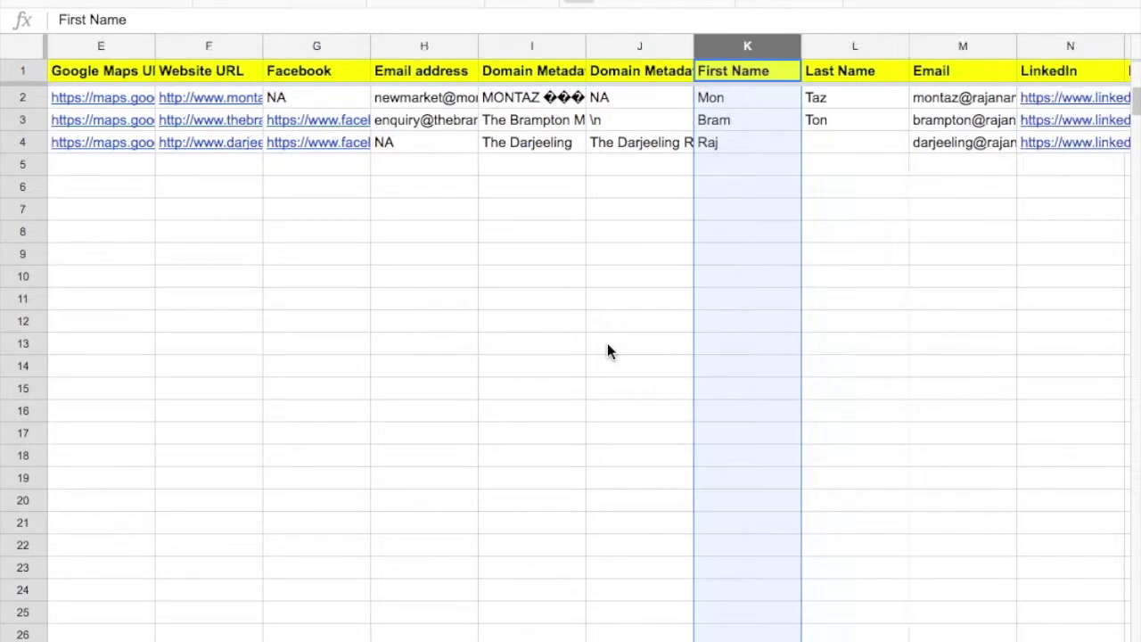